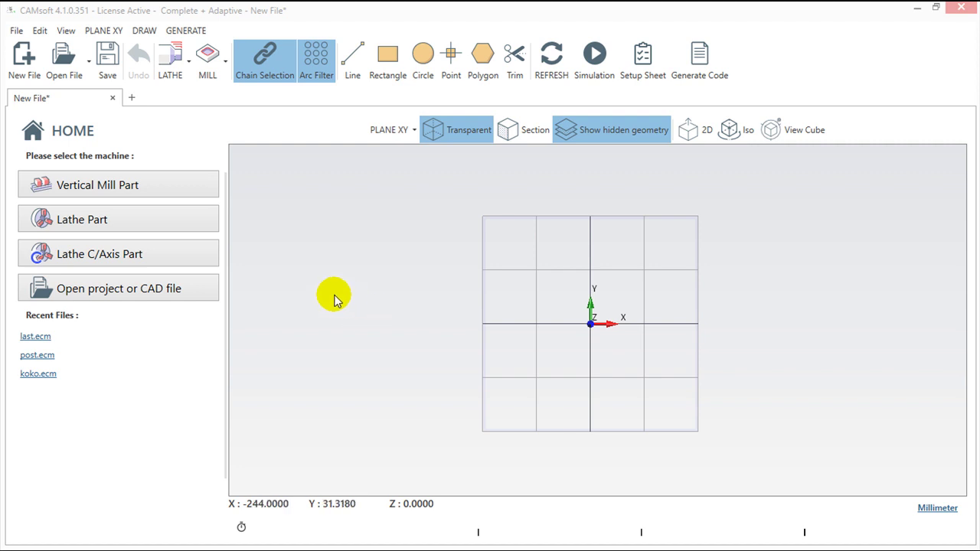
Start a vertical mill part and set the 100×100 mild steel stock thickness to 2 mm
left_click(127, 185)
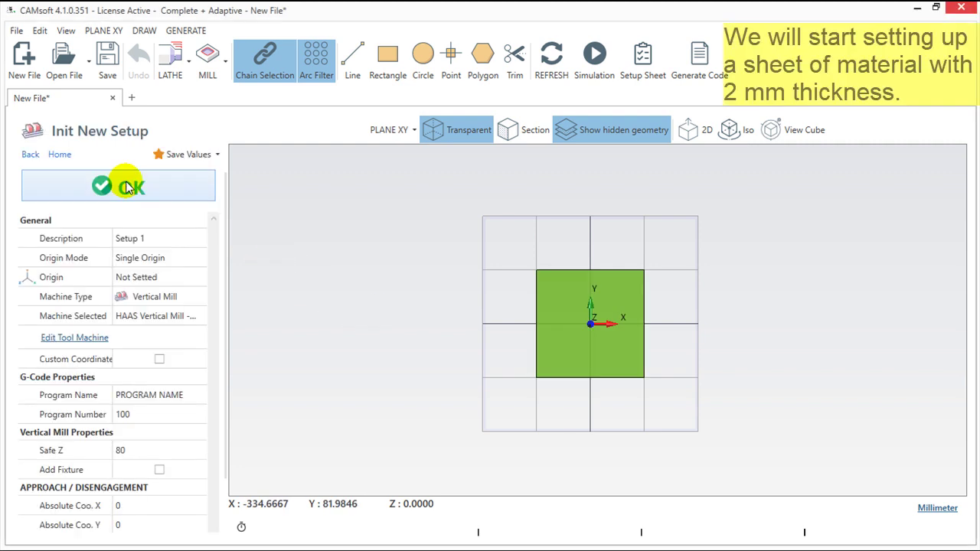
left_click(127, 188)
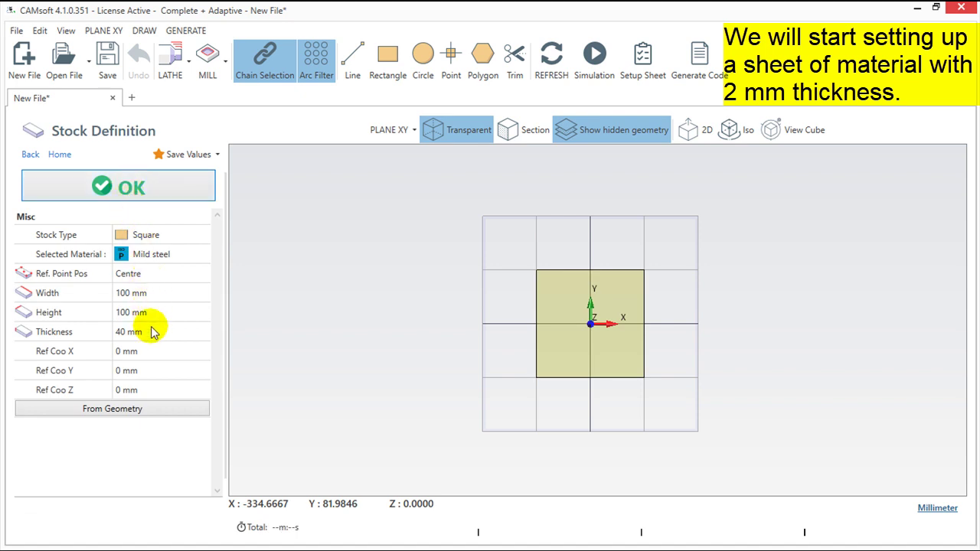
left_click(153, 331)
type("2")
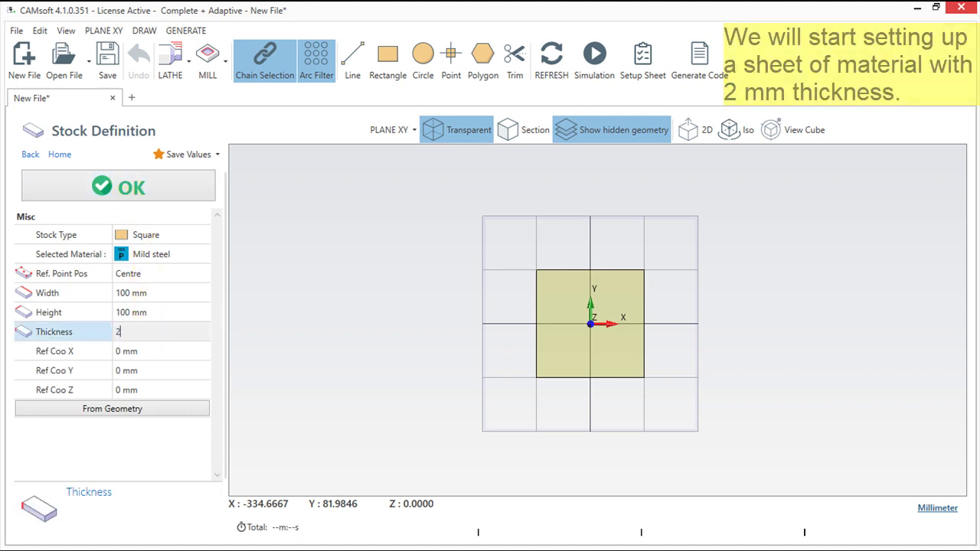
key("Tab")
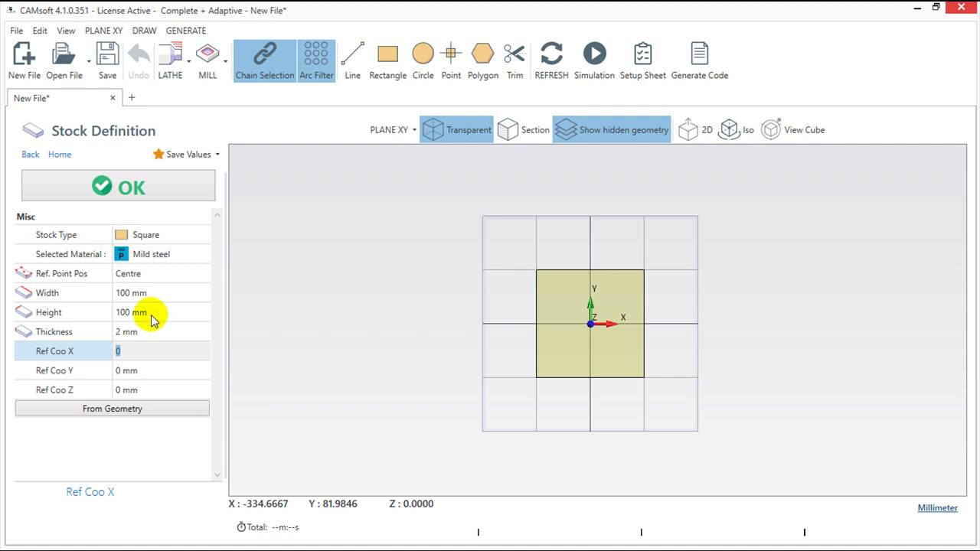
left_click(122, 187)
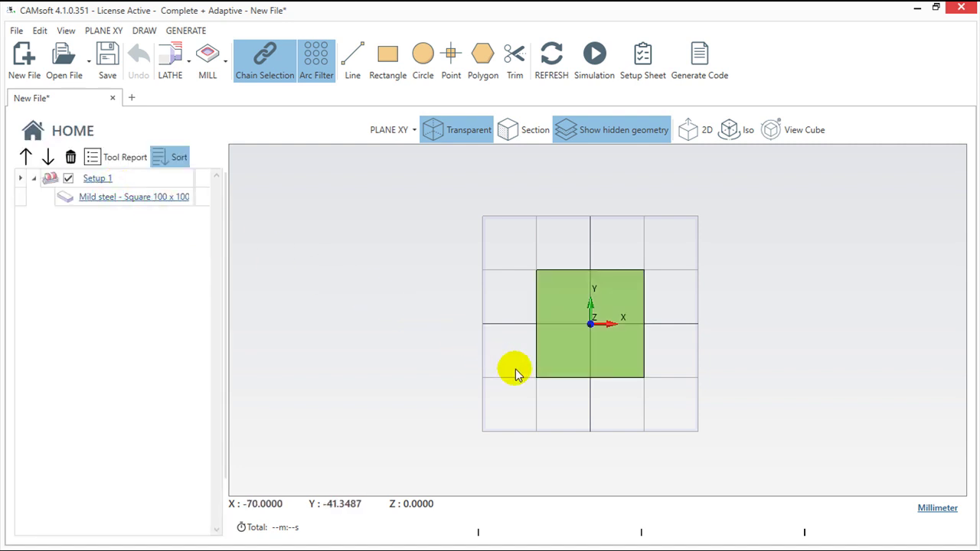
scroll(514, 373, "up", 3)
scroll(515, 373, "up", 2)
mouse_move(515, 373)
middle_mouse_down()
mouse_move(371, 419)
mouse_move(363, 437)
middle_mouse_up()
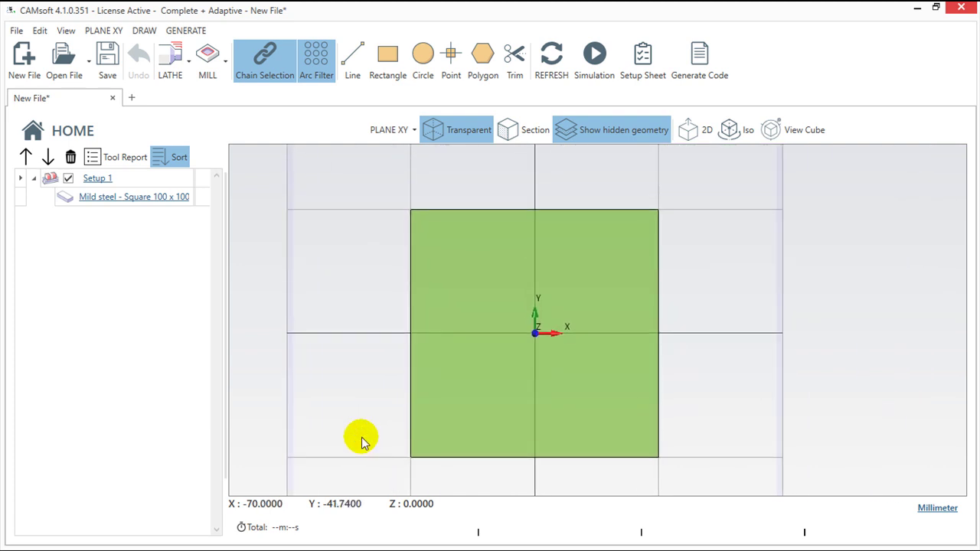
scroll(364, 443, "up", 2)
right_click_drag(390, 438, 375, 460)
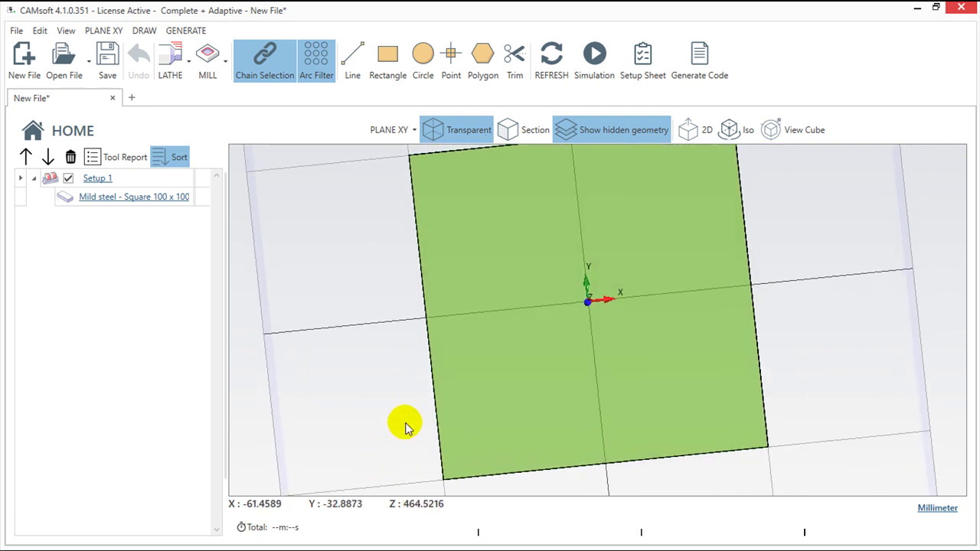
left_click(692, 134)
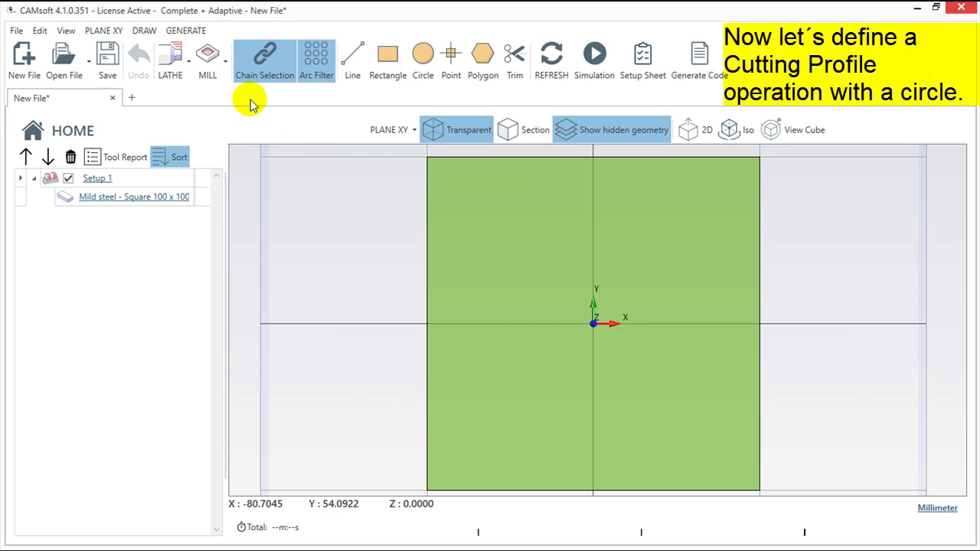
Create a Cutting Profiles circle centred at the origin with radius 40 mm
left_click(226, 67)
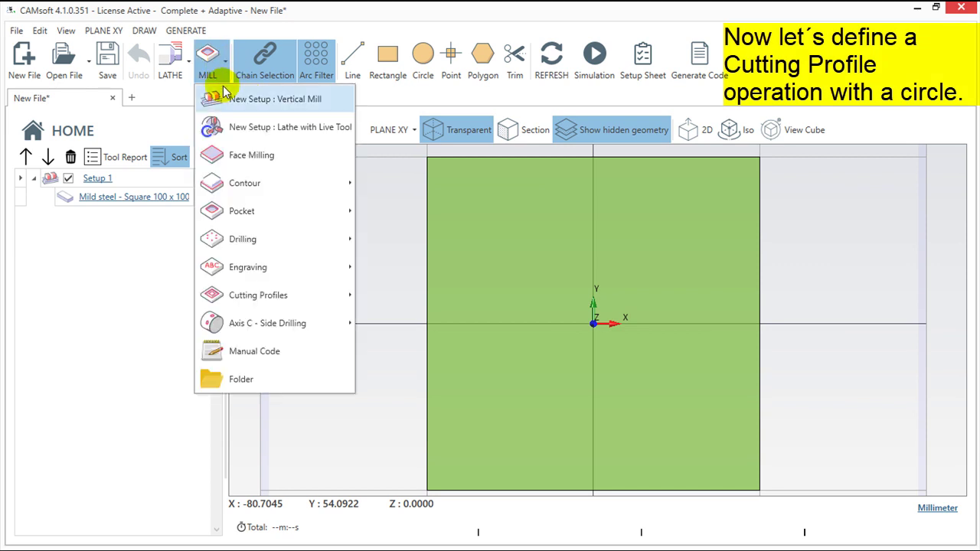
mouse_move(258, 295)
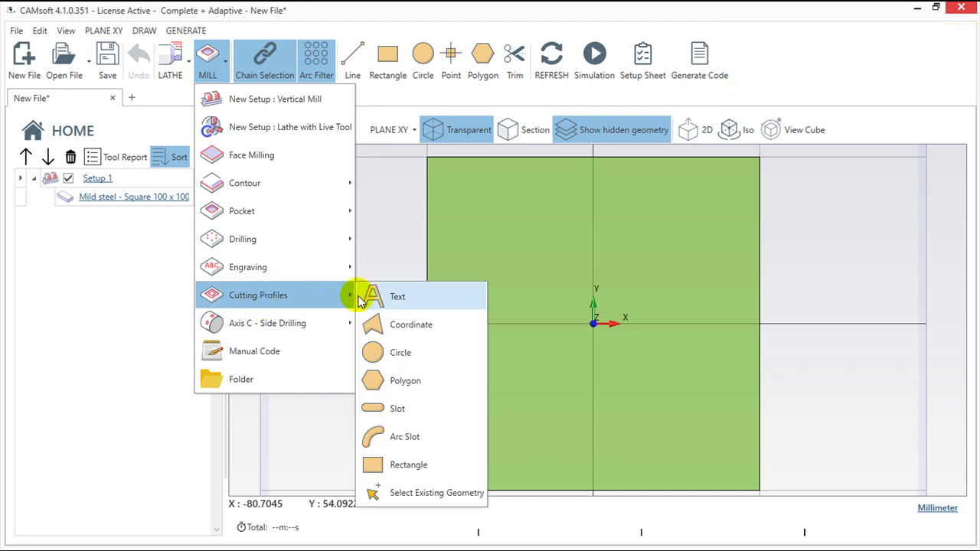
left_click(440, 360)
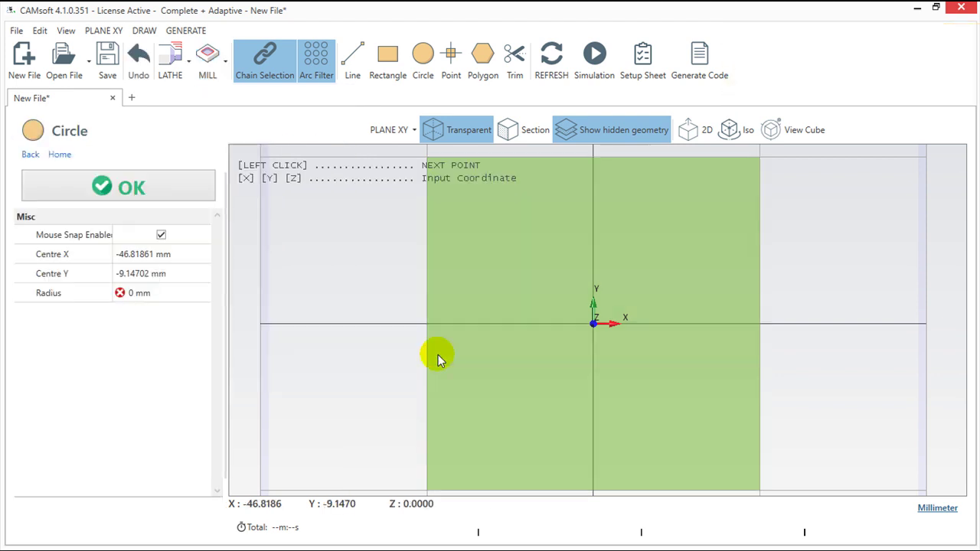
left_click(594, 326)
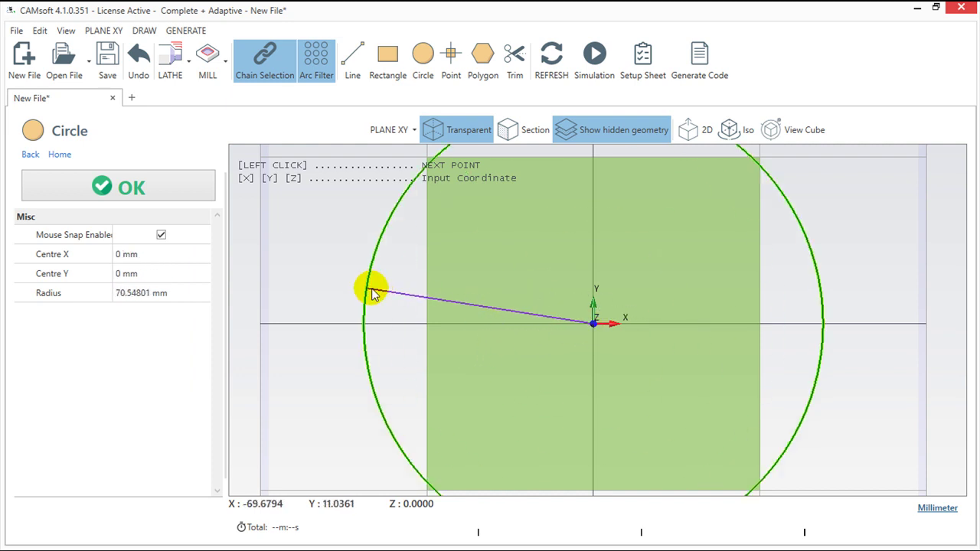
left_click(187, 293)
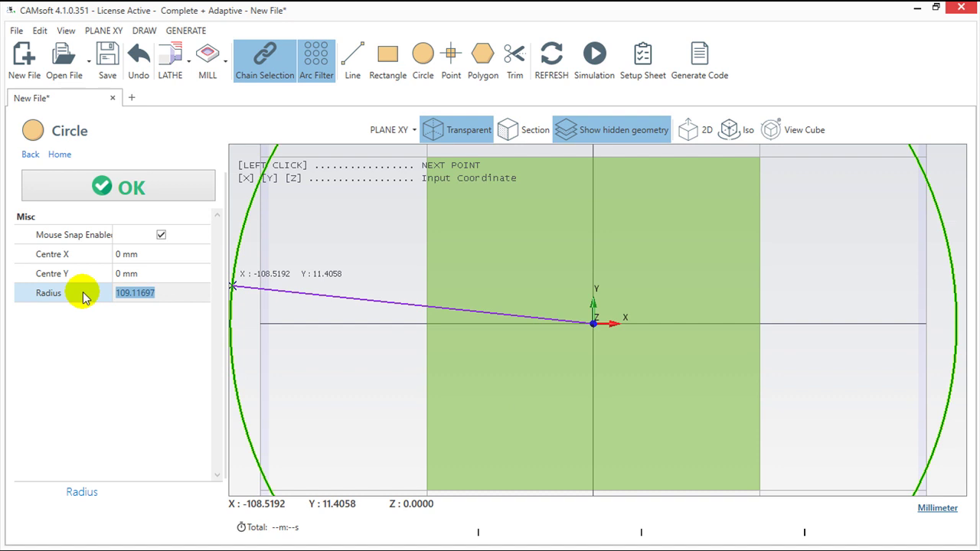
type("40")
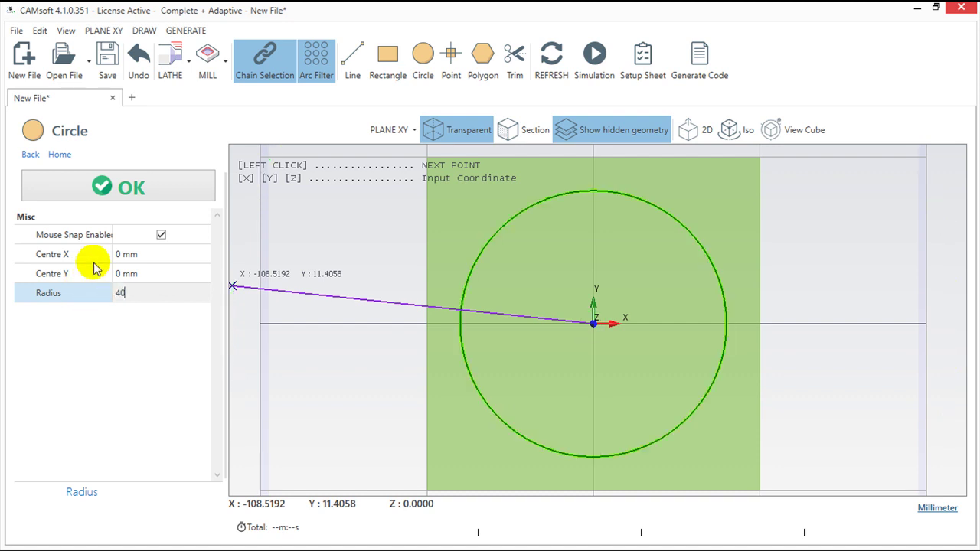
left_click(107, 179)
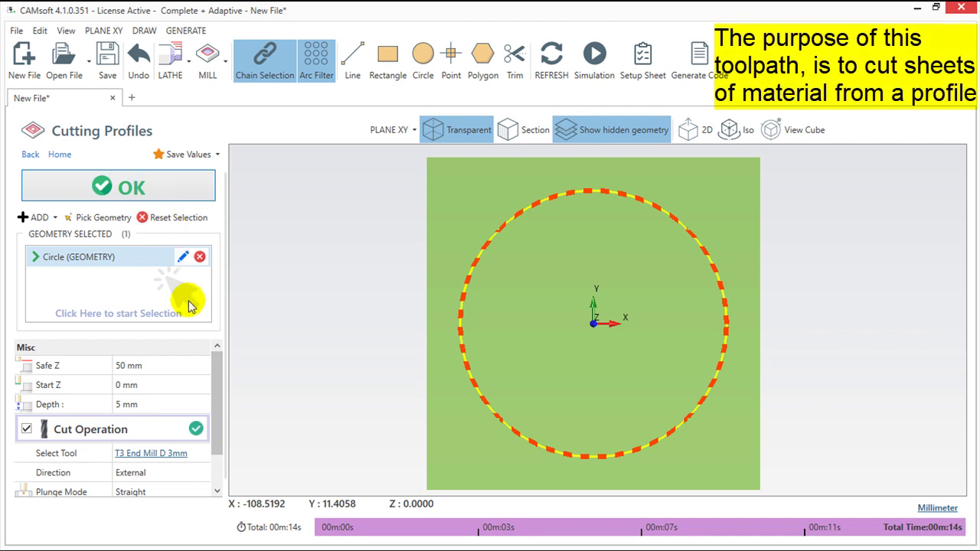
Set the cutting depth to 2 mm and accept the Cutting Profiles operation
left_click(153, 404)
type("2")
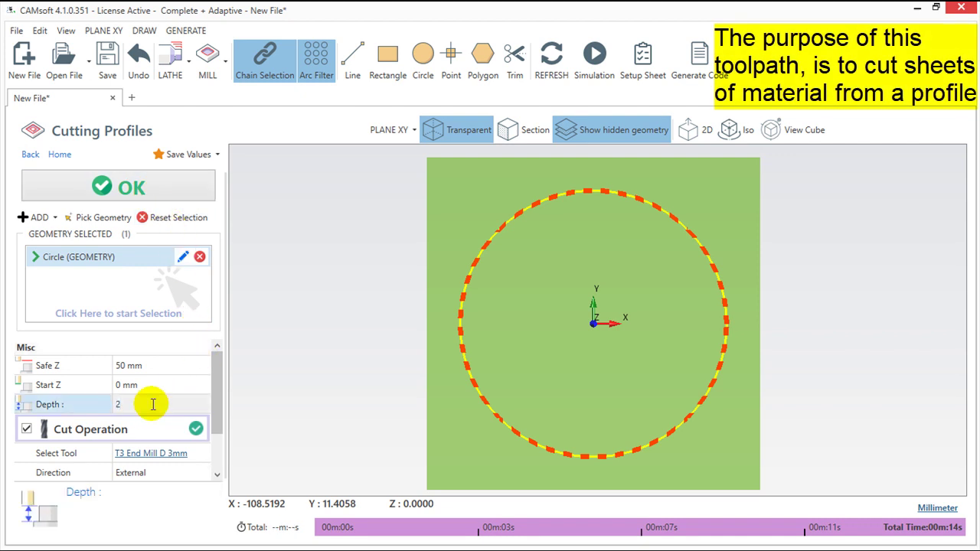
left_click(150, 385)
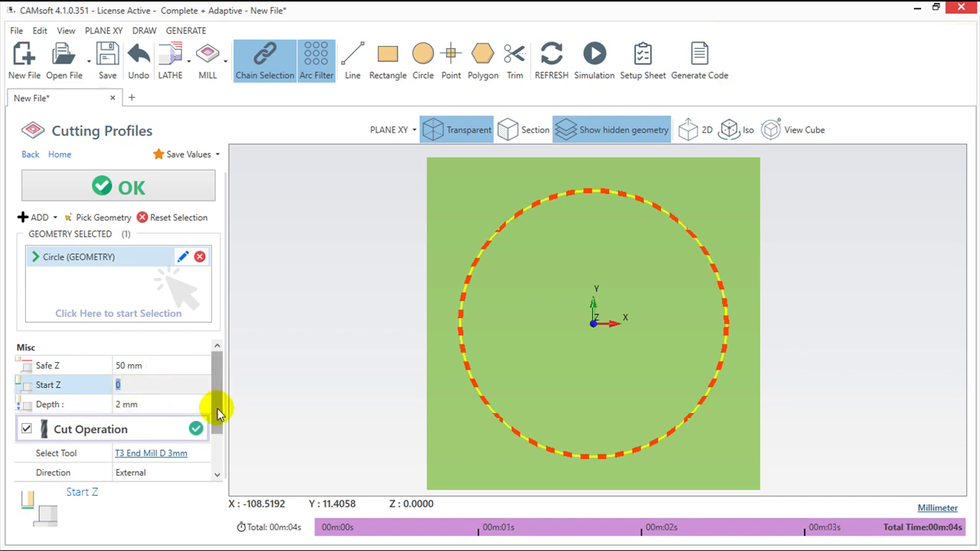
left_click_drag(218, 405, 219, 461)
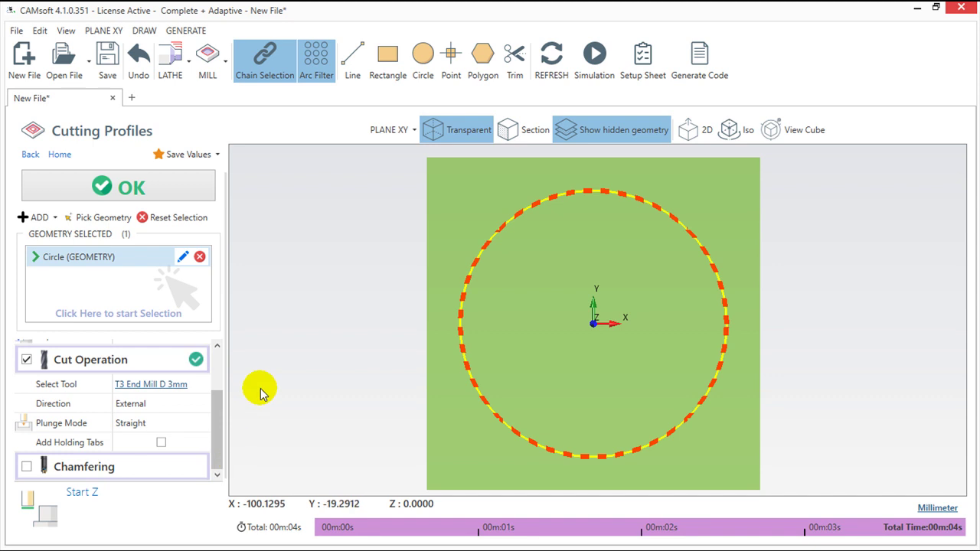
left_click(127, 187)
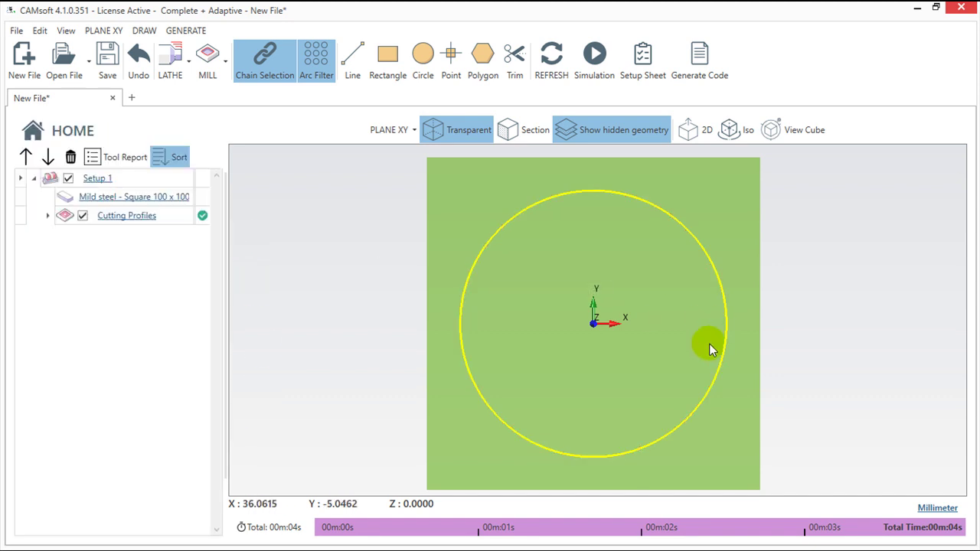
Change the Cutting Profiles tool placement to Central and accept the operation
left_click_drag(707, 344, 633, 348)
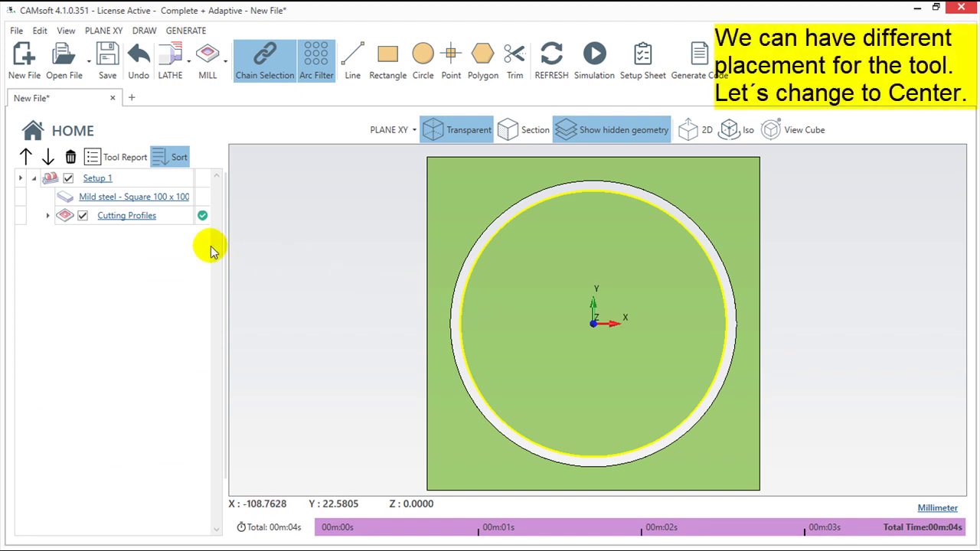
left_click(123, 217)
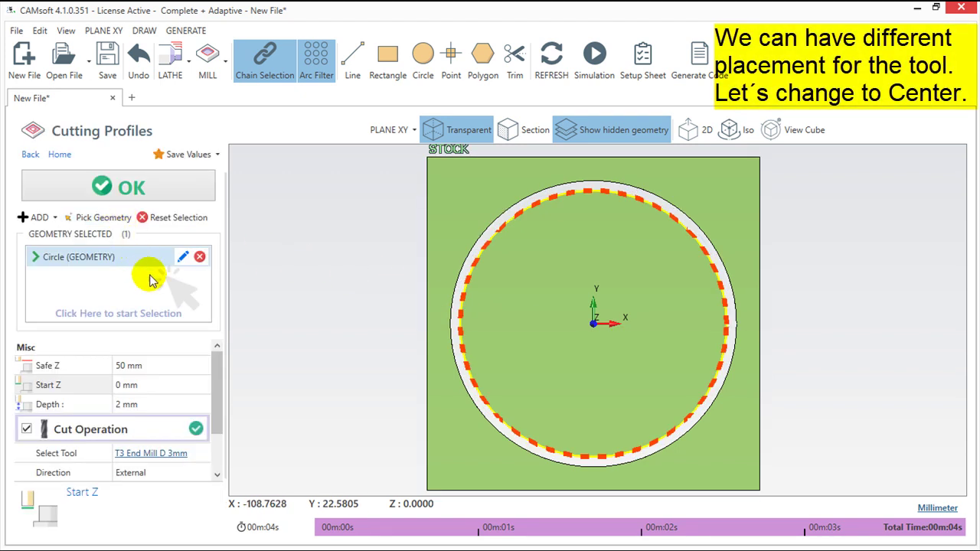
left_click_drag(217, 375, 217, 417)
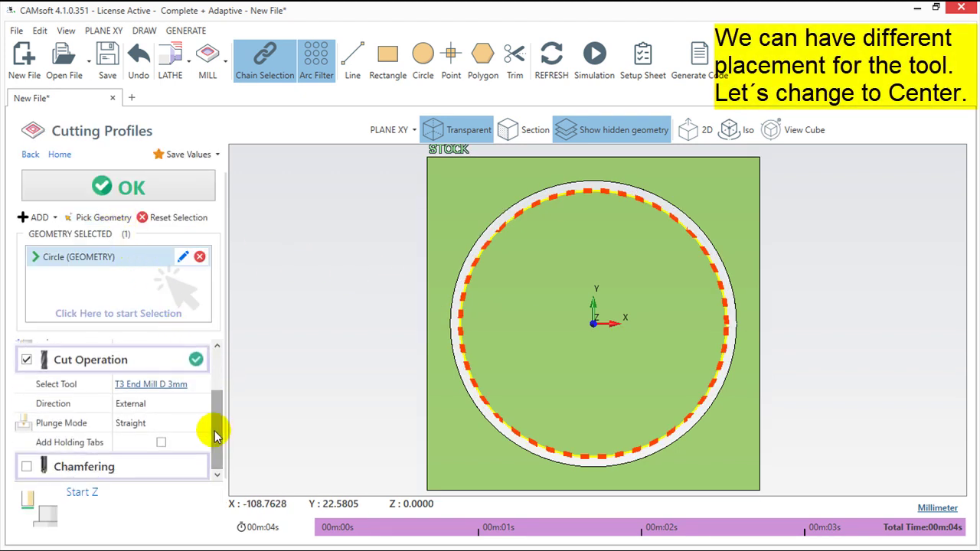
left_click(163, 403)
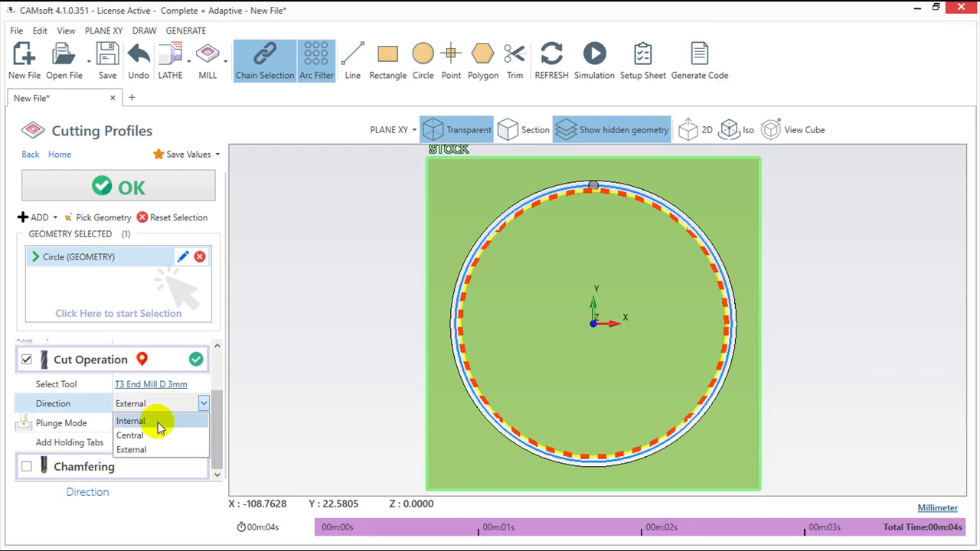
left_click(160, 435)
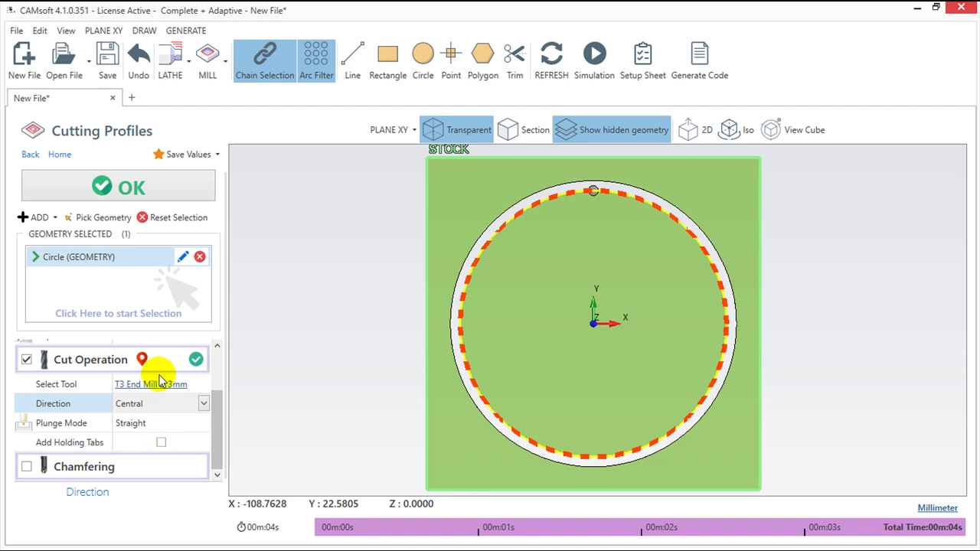
left_click(130, 198)
Zoom out and pan so the whole stock plate is centred in view
scroll(486, 367, "up", 3)
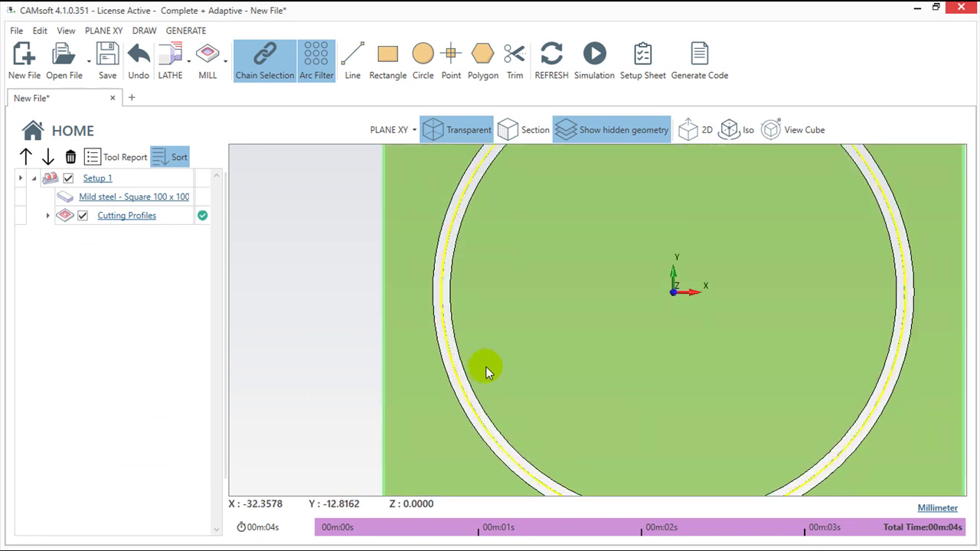
scroll(487, 366, "up", 2)
middle_click_drag(465, 322, 485, 387)
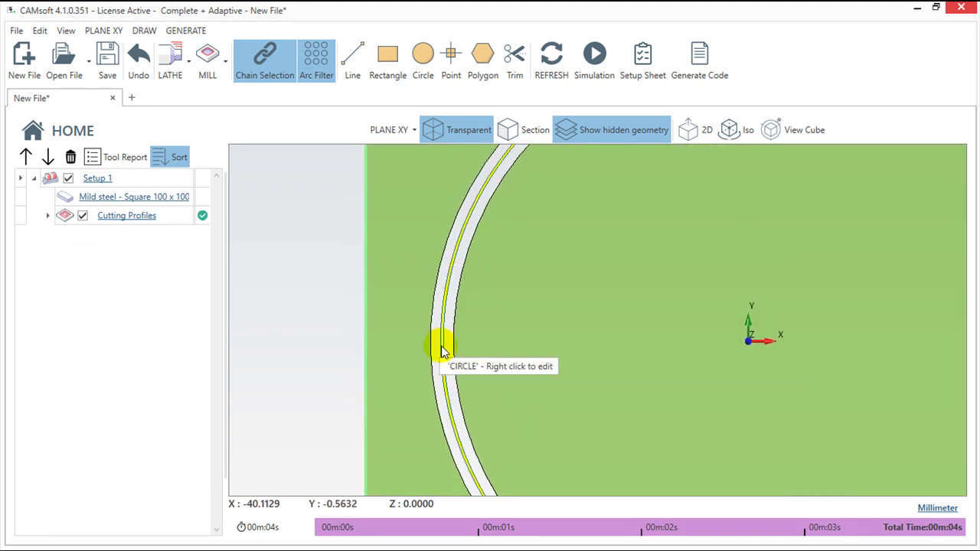
scroll(499, 358, "down", 2)
scroll(499, 360, "down", 1)
scroll(499, 359, "up", 1)
scroll(509, 364, "down", 1)
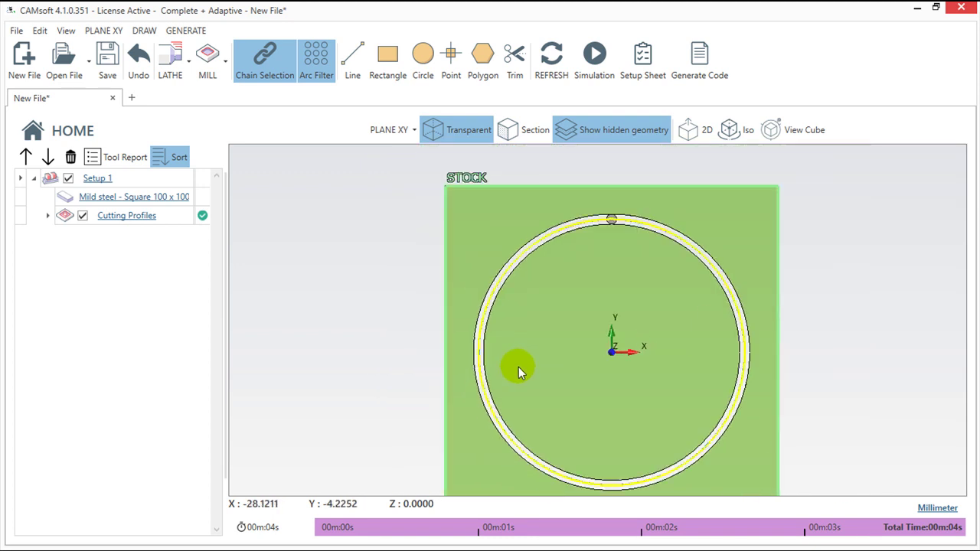
middle_click_drag(579, 401, 528, 376)
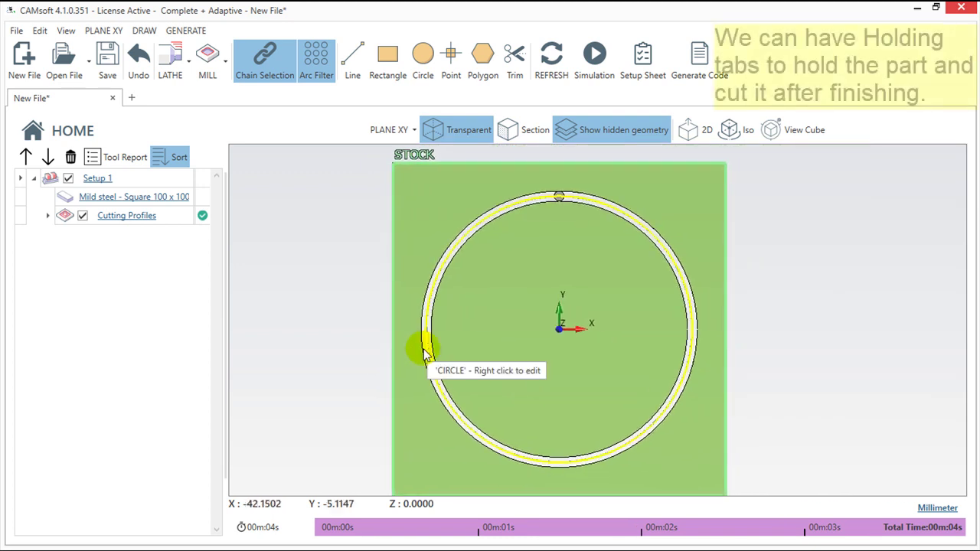
Enable holding tabs on Cutting Profiles: 0.3 mm thick, 10 mm long, automatic, minimum 2
left_click(141, 217)
scroll(219, 383, "down", 2)
left_click_drag(219, 383, 219, 418)
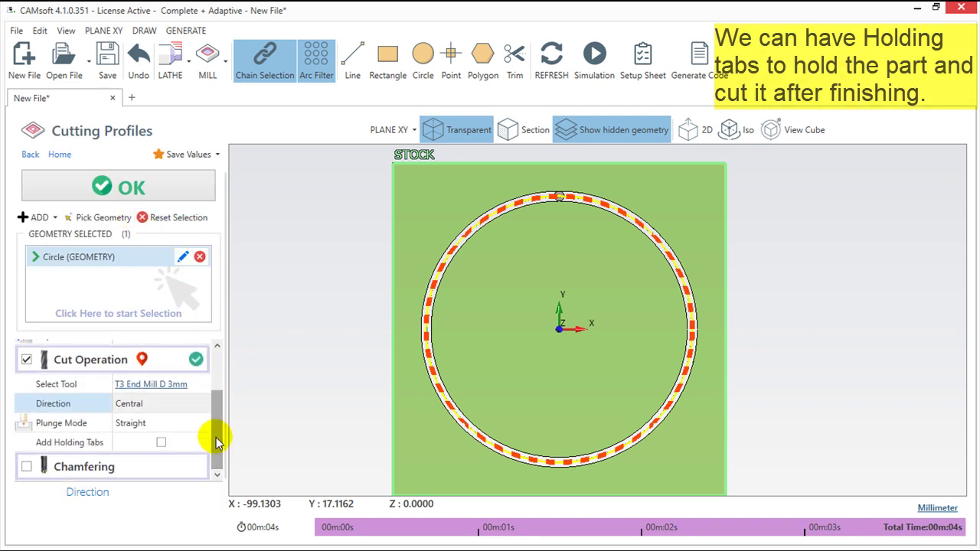
left_click(161, 443)
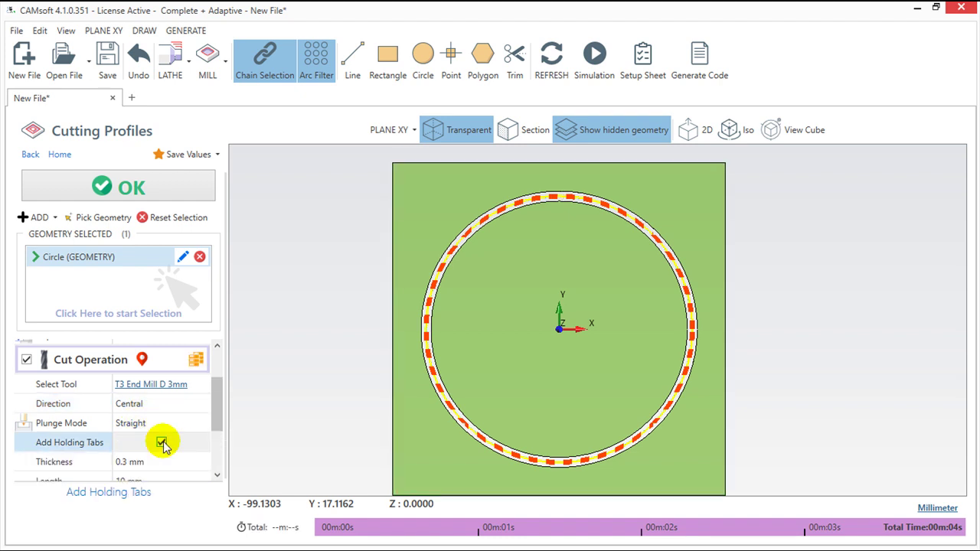
left_click_drag(213, 416, 211, 461)
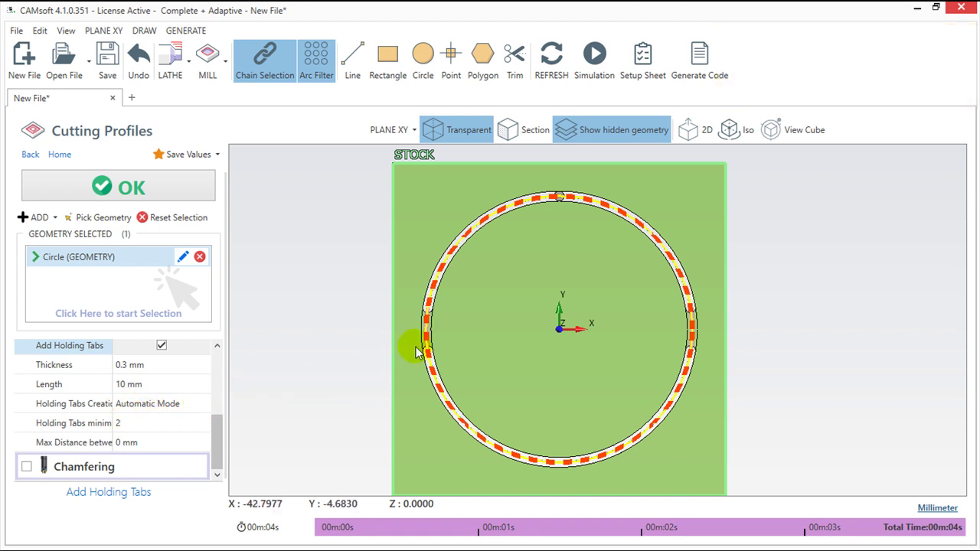
mouse_move(442, 423)
middle_mouse_down()
mouse_move(812, 428)
mouse_move(628, 286)
middle_mouse_up()
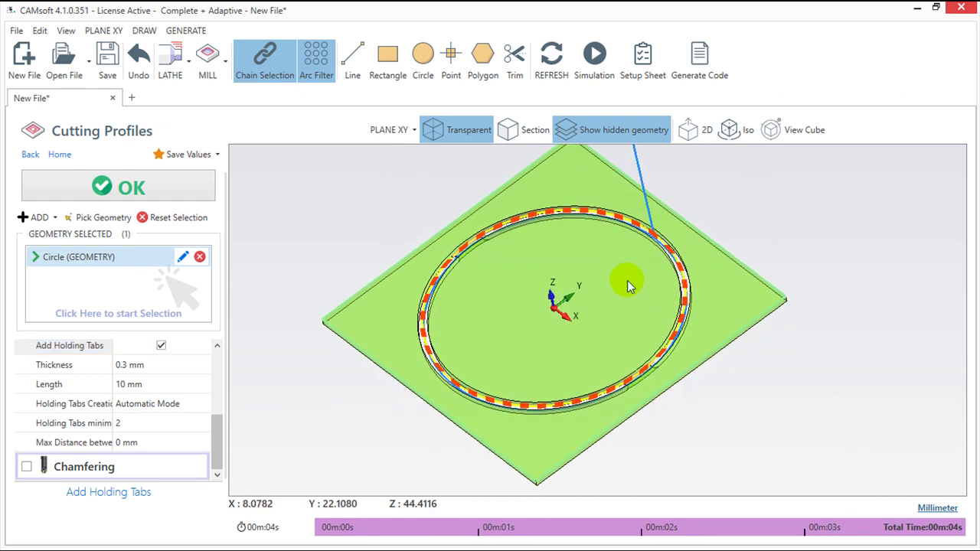
scroll(679, 388, "up", 2)
scroll(664, 390, "up", 3)
scroll(660, 389, "up", 3)
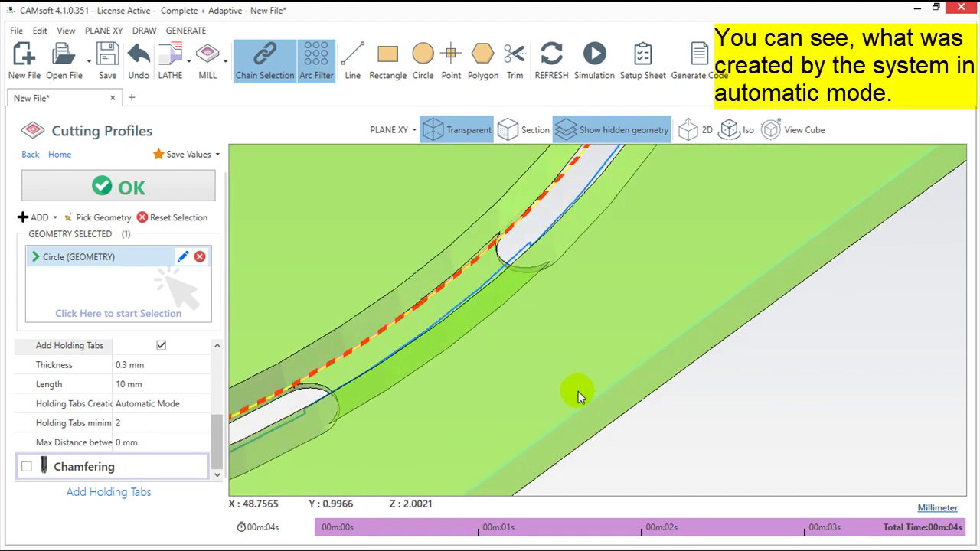
mouse_move(454, 357)
middle_mouse_down()
mouse_move(556, 339)
mouse_move(573, 378)
mouse_move(625, 357)
mouse_move(663, 322)
mouse_move(620, 344)
mouse_move(617, 366)
middle_mouse_up()
scroll(622, 363, "down", 5)
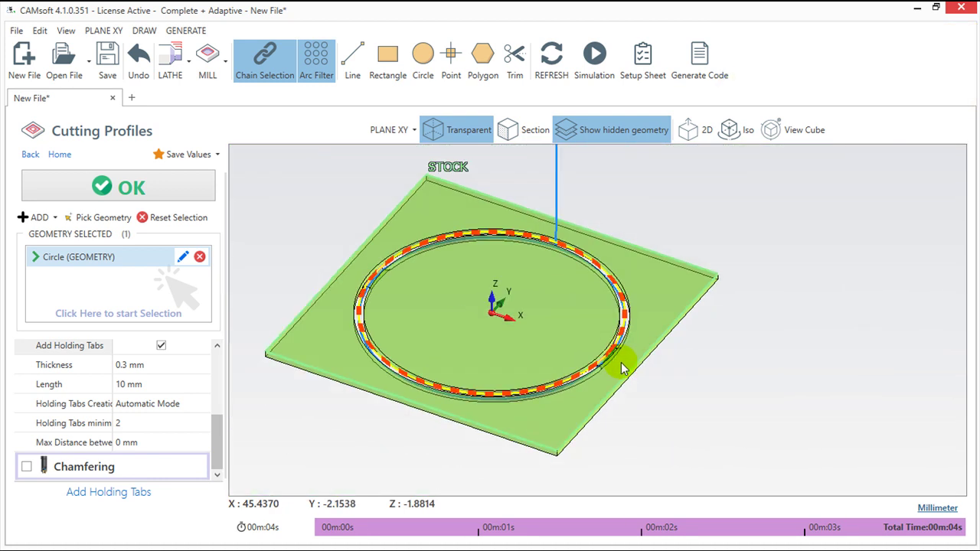
left_click(692, 130)
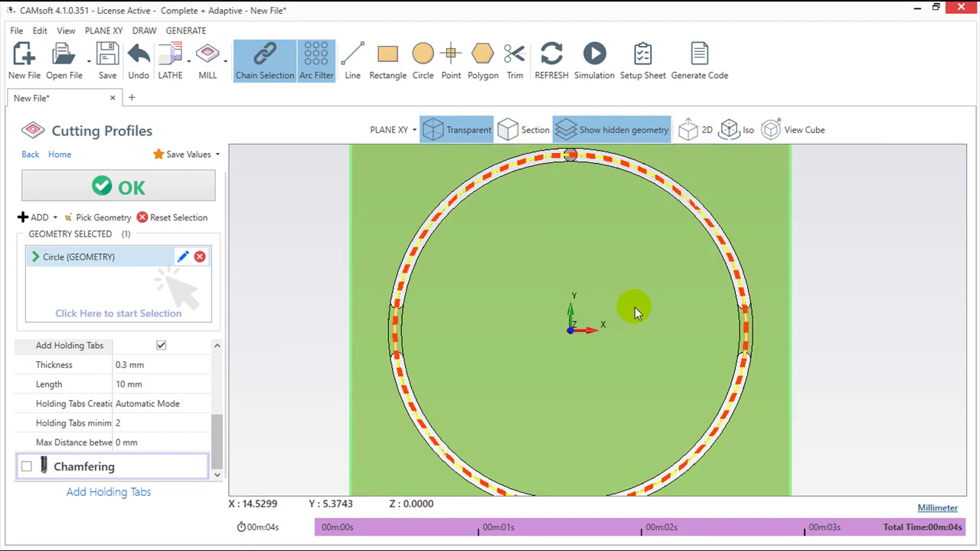
Raise the holding-tab minimum count to 5 and regenerate the toolpath
left_click(144, 423)
left_click(203, 419)
type("5.")
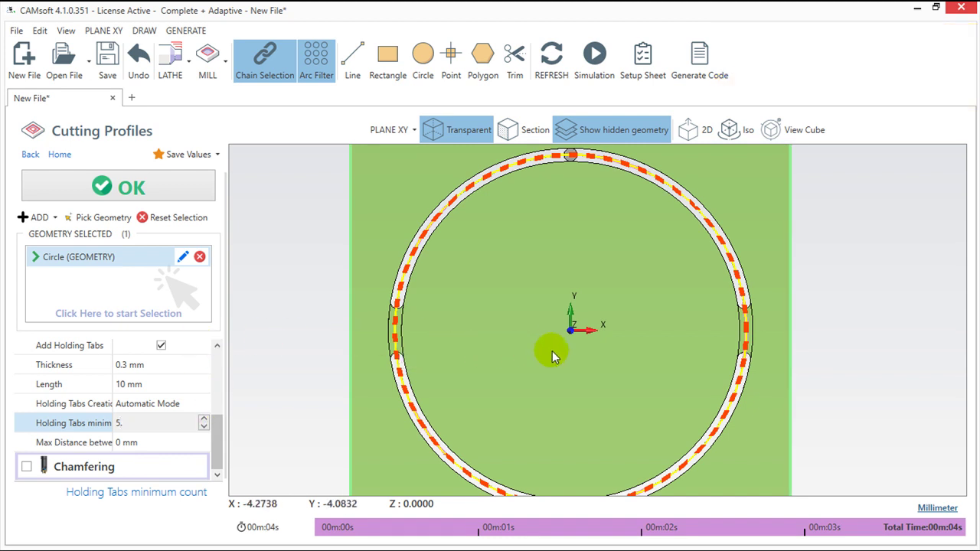
middle_click_drag(564, 367, 559, 356)
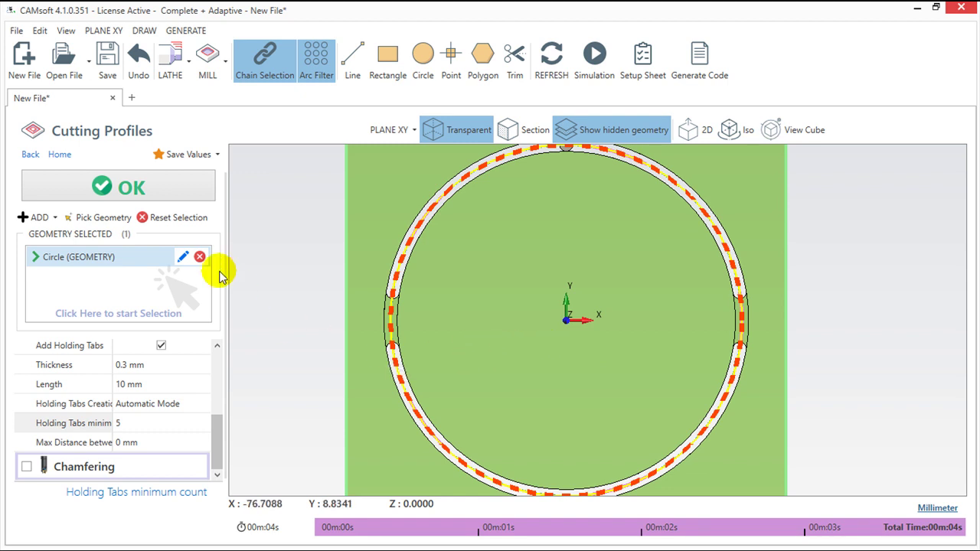
left_click(129, 186)
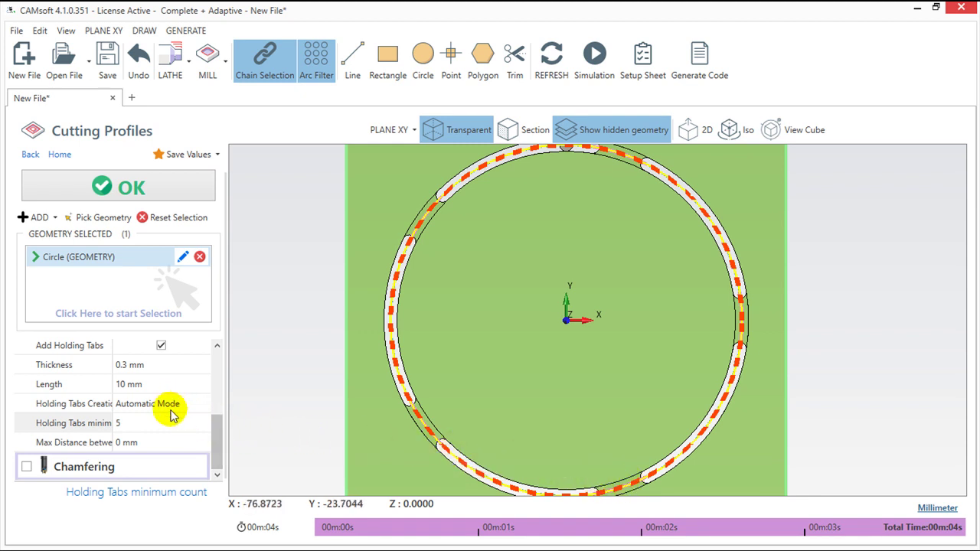
Re-enable holding tabs with minimum count 0 and creation mode set to Manual Mode
left_click(161, 346)
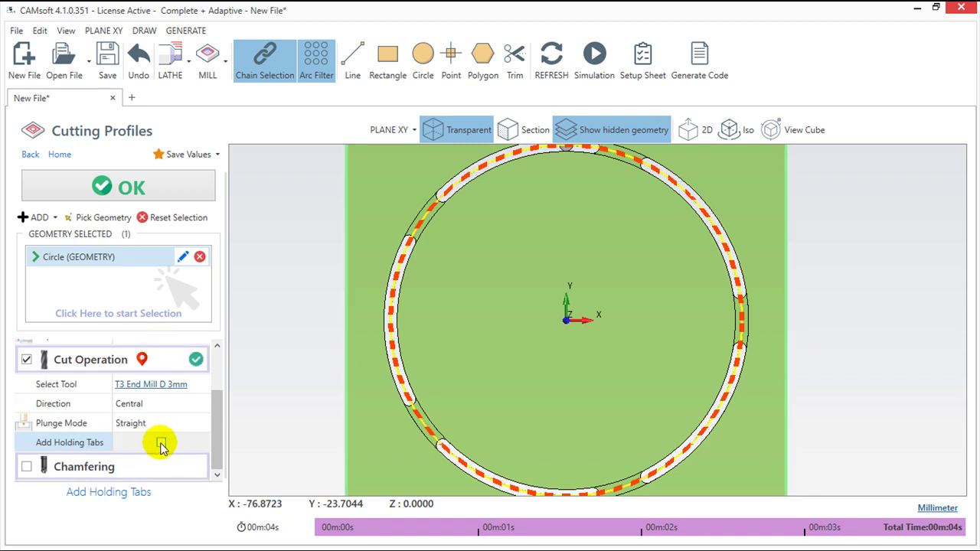
left_click(161, 443)
left_click_drag(216, 400, 216, 452)
left_click(118, 423)
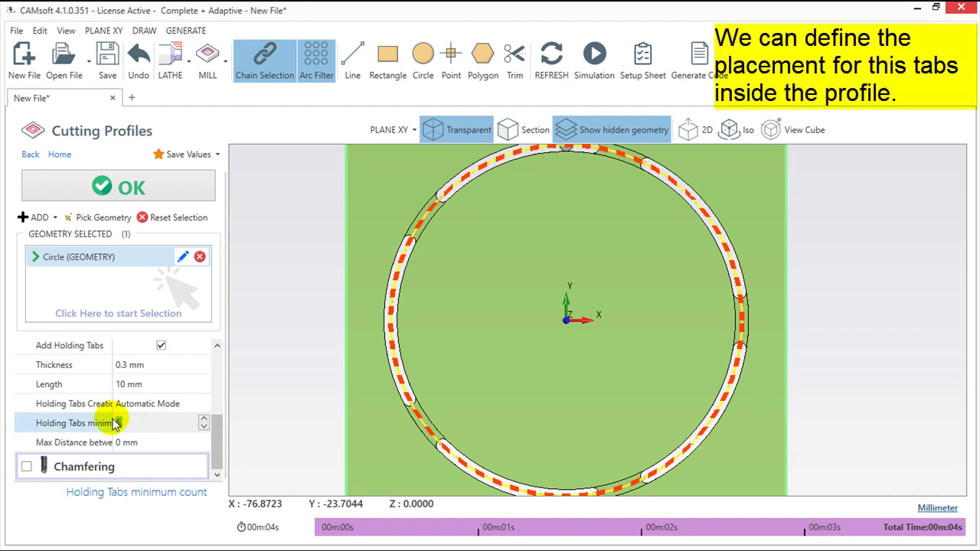
type("0")
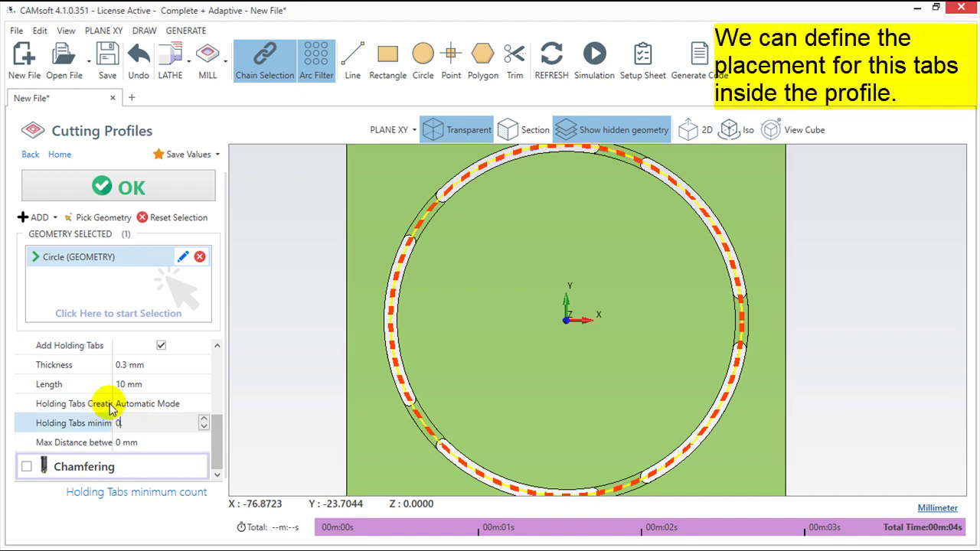
left_click(180, 403)
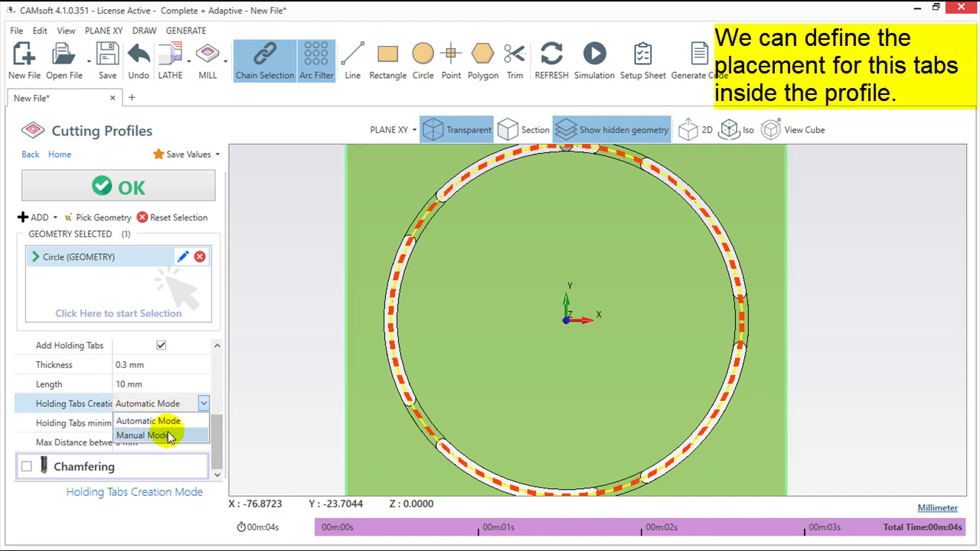
left_click(166, 435)
left_click(167, 439)
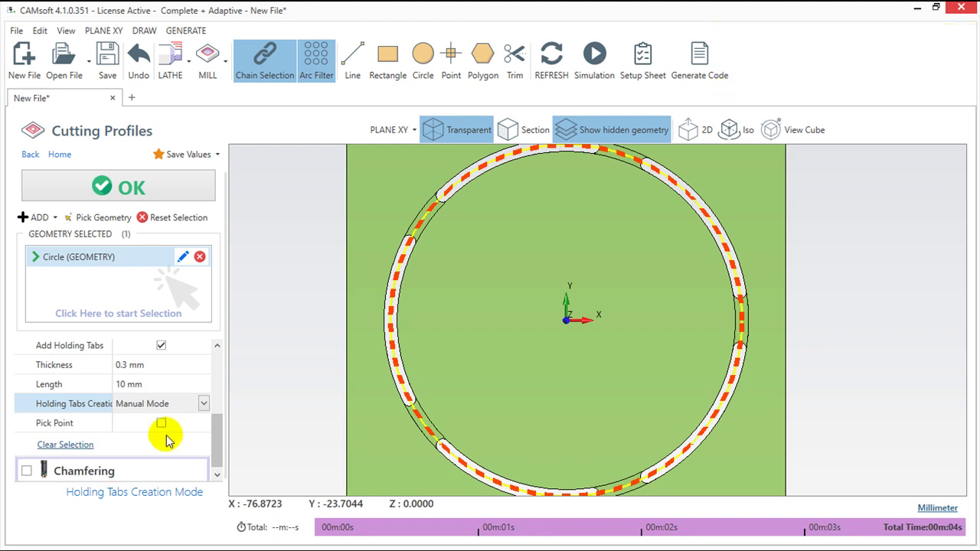
Pick two tab points on the circle, left and lower right, and accept the profile
left_click(162, 425)
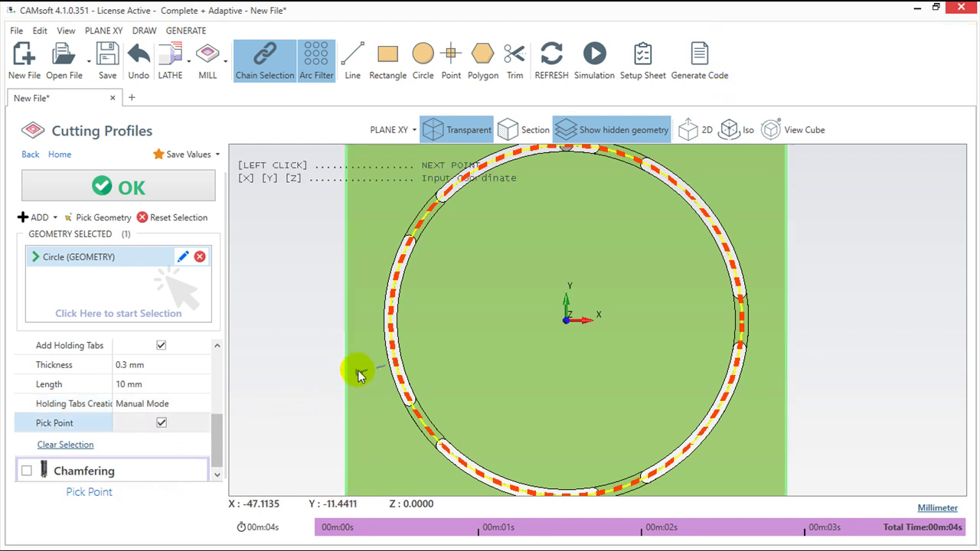
left_click(356, 347)
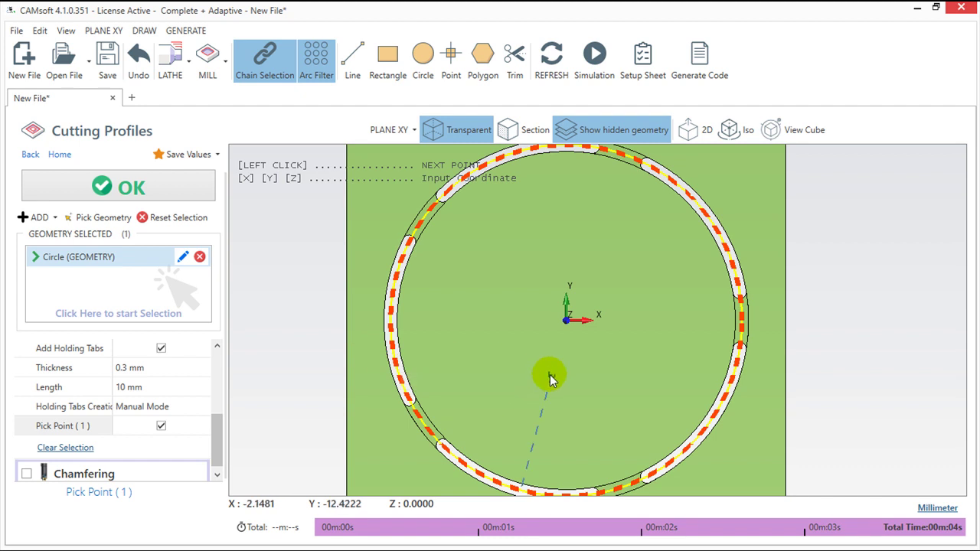
left_click(678, 385)
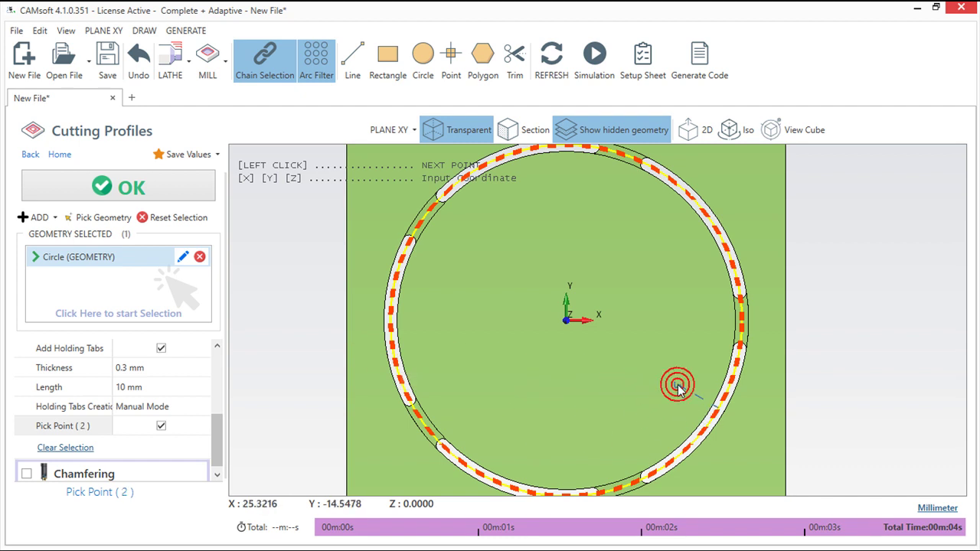
left_click(153, 184)
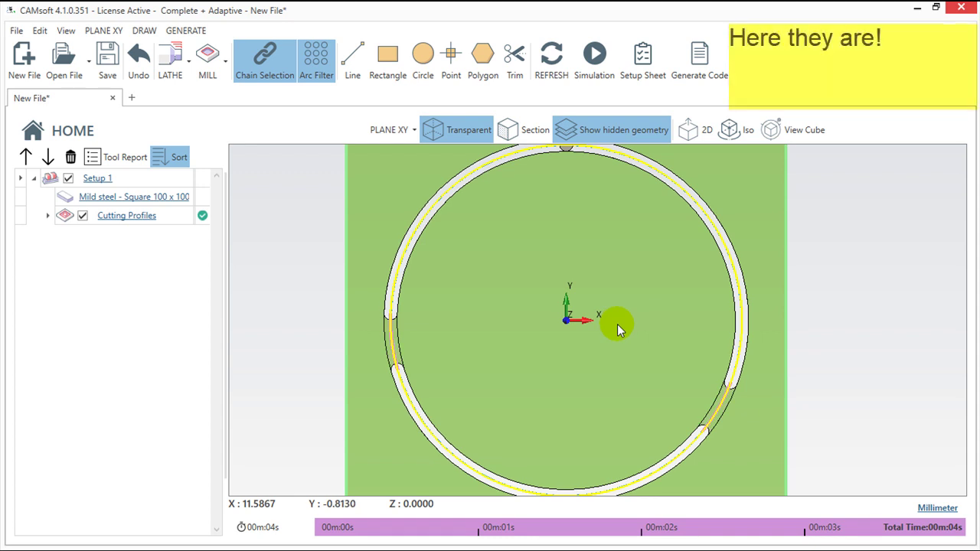
mouse_move(563, 418)
right_mouse_down()
mouse_move(524, 370)
mouse_move(505, 206)
mouse_move(422, 341)
mouse_move(420, 365)
mouse_move(427, 330)
mouse_move(604, 398)
right_mouse_up()
mouse_move(772, 437)
right_mouse_down()
mouse_move(750, 449)
mouse_move(757, 455)
mouse_move(777, 405)
right_mouse_up()
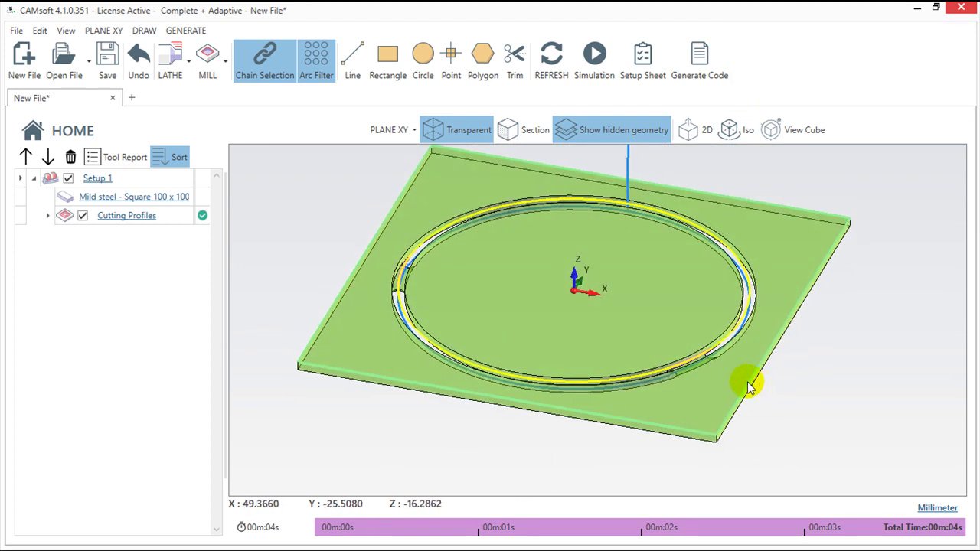
scroll(744, 383, "up", 5)
scroll(738, 396, "up", 2)
mouse_move(577, 303)
right_mouse_down()
mouse_move(598, 366)
mouse_move(621, 388)
mouse_move(601, 364)
right_mouse_up()
mouse_move(649, 371)
middle_mouse_down()
mouse_move(712, 355)
mouse_move(700, 345)
mouse_move(552, 365)
middle_mouse_up()
scroll(551, 365, "down", 5)
scroll(518, 357, "down", 3)
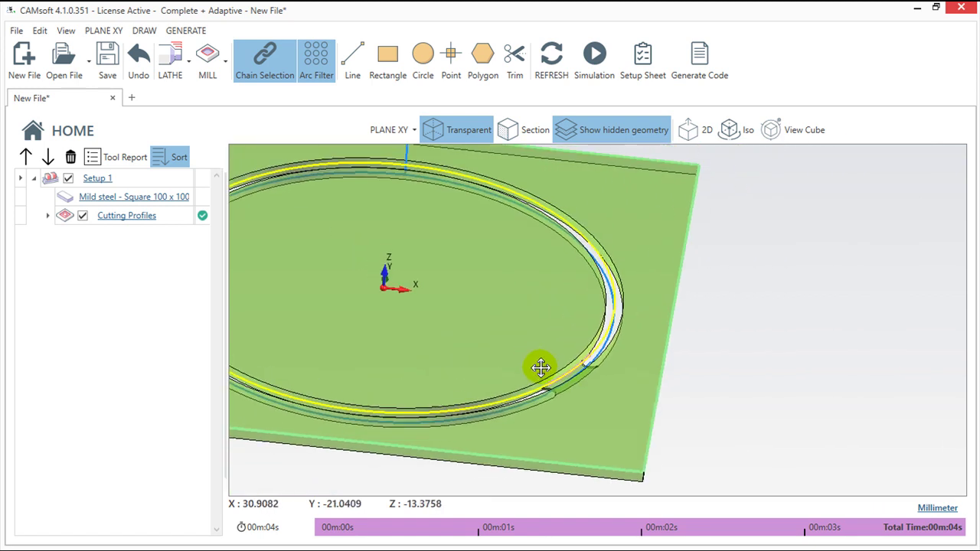
scroll(705, 396, "down", 3)
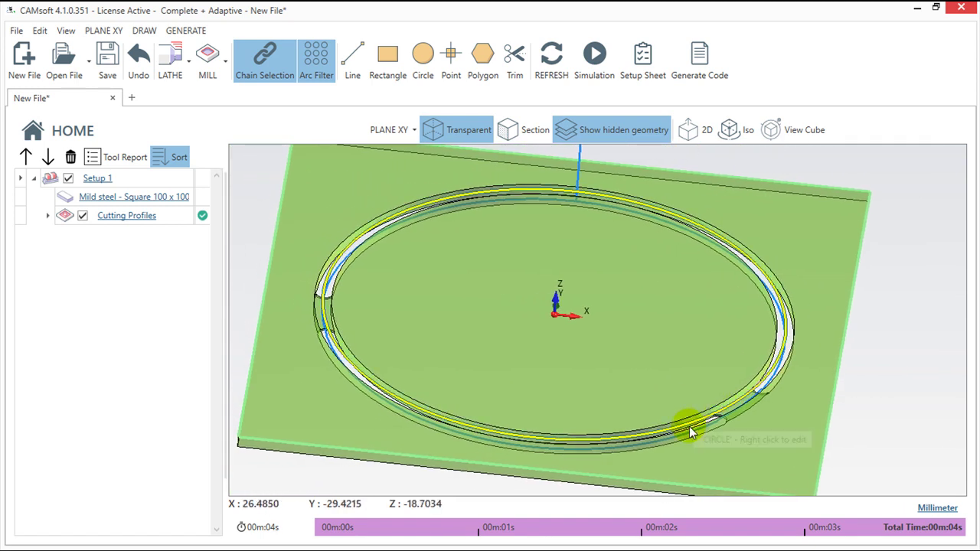